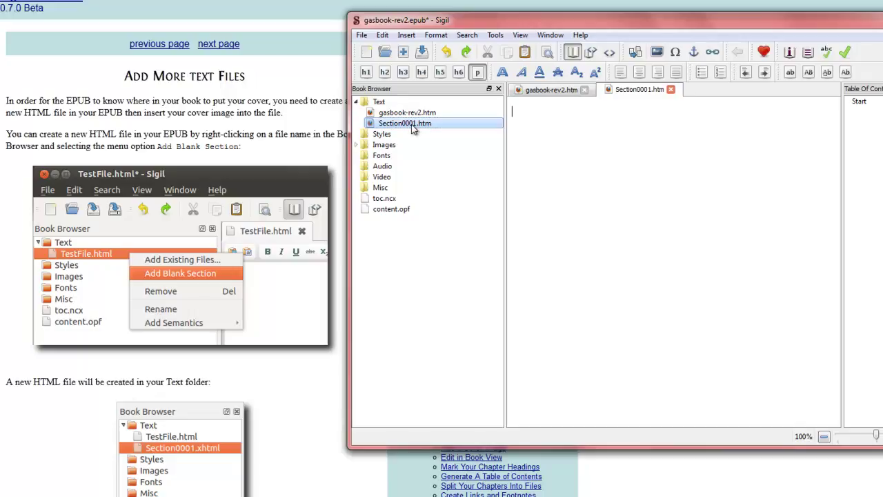
Step: Rename Section0001.htm as cover.htm and move it above gasbook-rev2.htm in the Text folder
{"action": "right_click", "coordinate": [413, 130]}
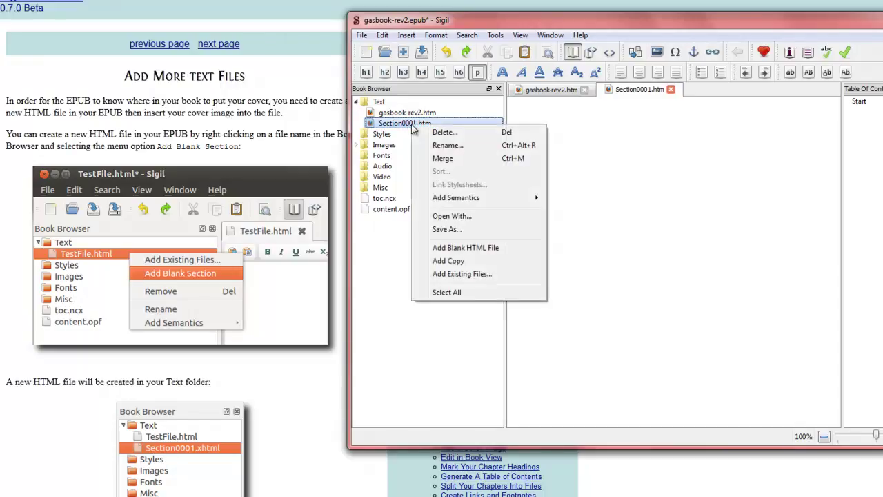
{"action": "left_click", "coordinate": [443, 146]}
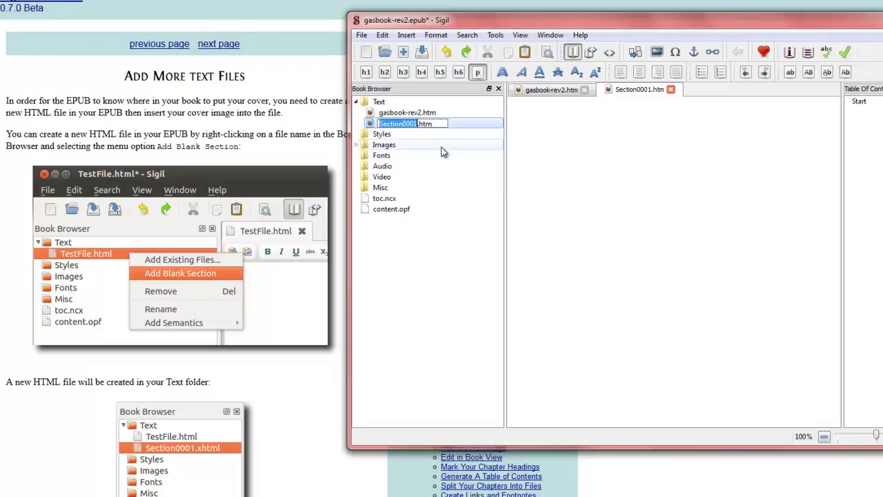
{"action": "key", "text": "BackSpace"}
{"action": "type", "text": "cove"}
{"action": "type", "text": "r"}
{"action": "key", "text": "Return"}
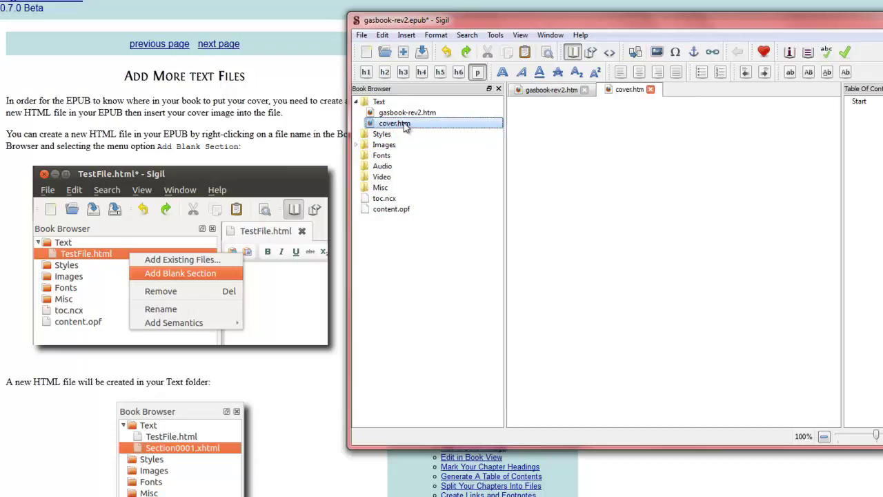
{"action": "left_click_drag", "start_coordinate": [405, 124], "coordinate": [403, 111]}
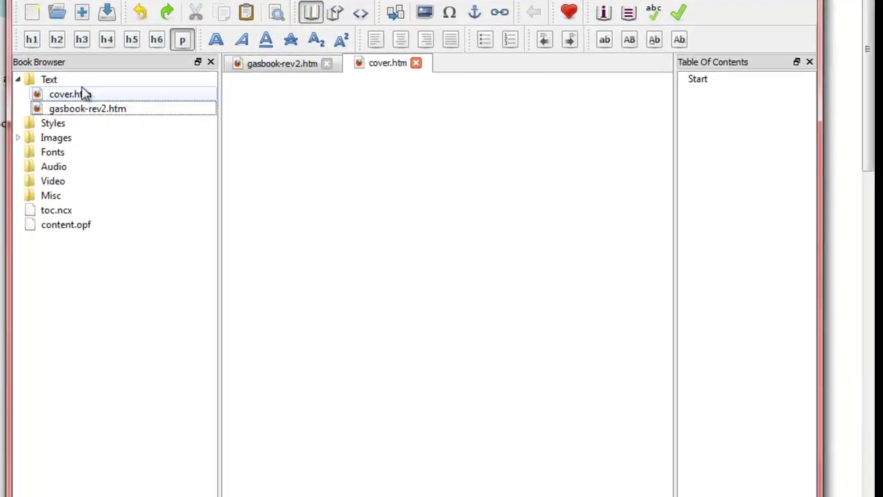
{"action": "left_click", "coordinate": [87, 98]}
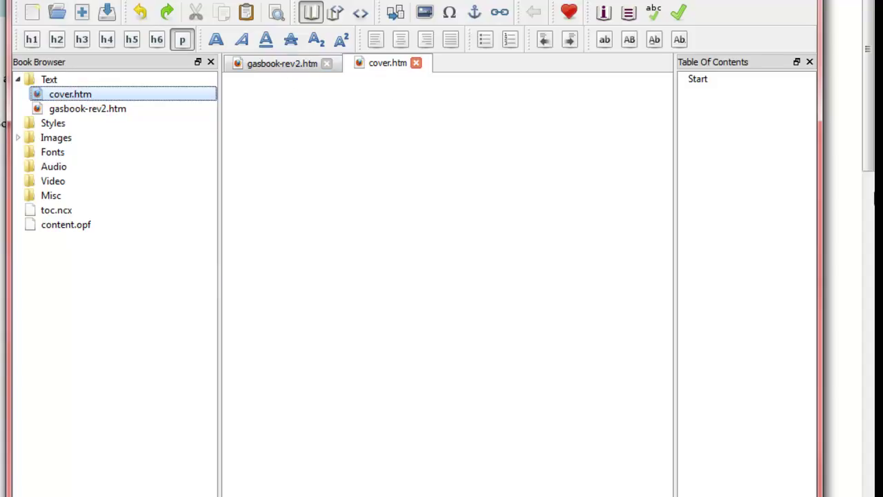
Step: Insert the image gascover.jpg from the D:\Old folder into the blank cover.htm page
{"action": "left_click", "coordinate": [867, 157]}
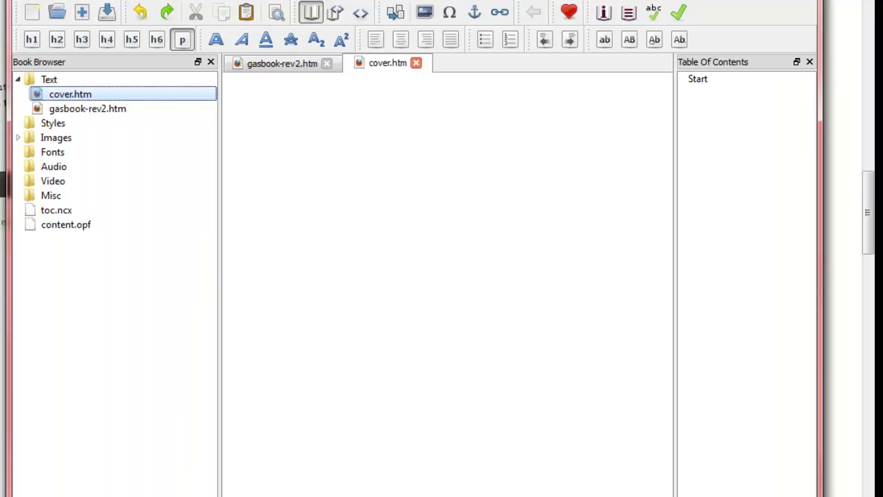
{"action": "left_click", "coordinate": [268, 100]}
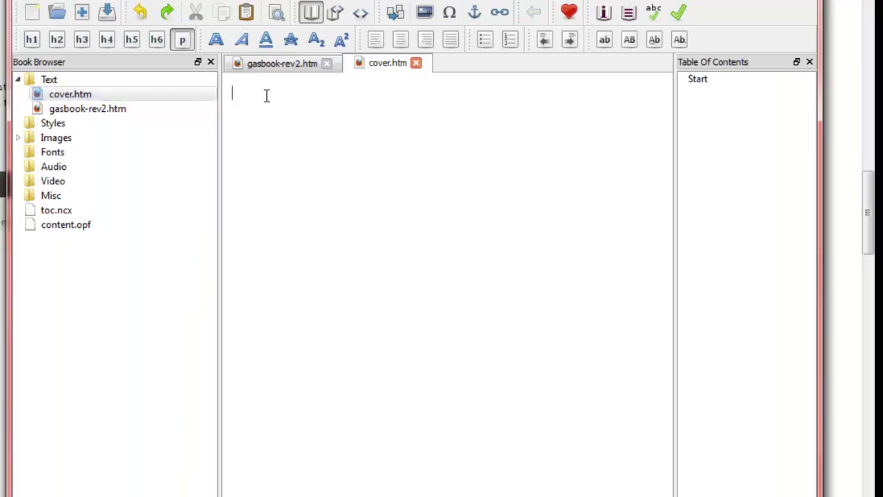
{"action": "left_click", "coordinate": [97, 3]}
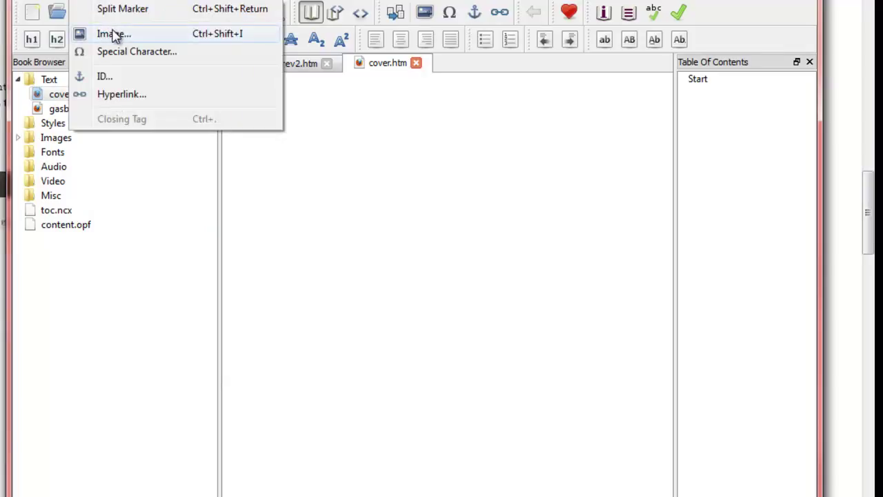
{"action": "left_click", "coordinate": [113, 32]}
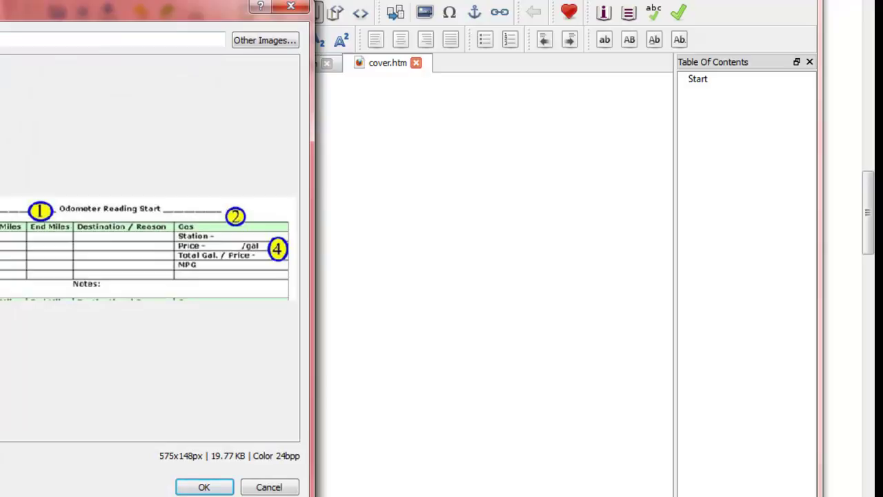
{"action": "left_click", "coordinate": [250, 43]}
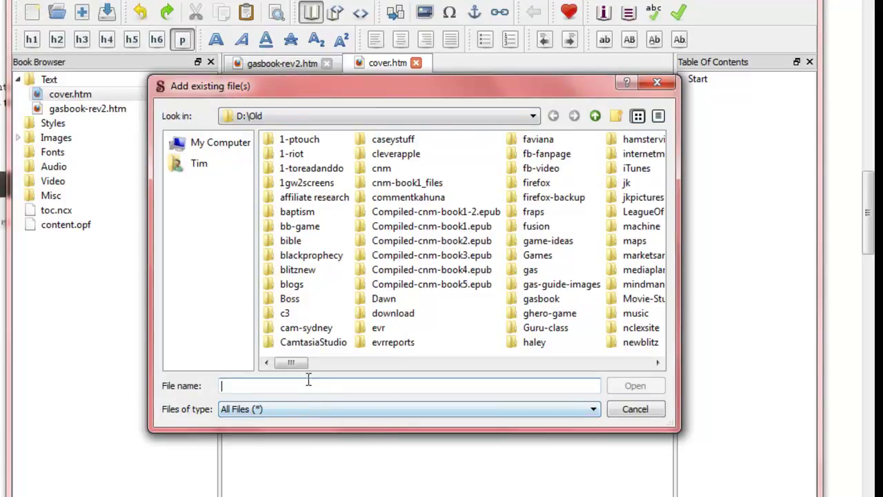
{"action": "type", "text": "gas"}
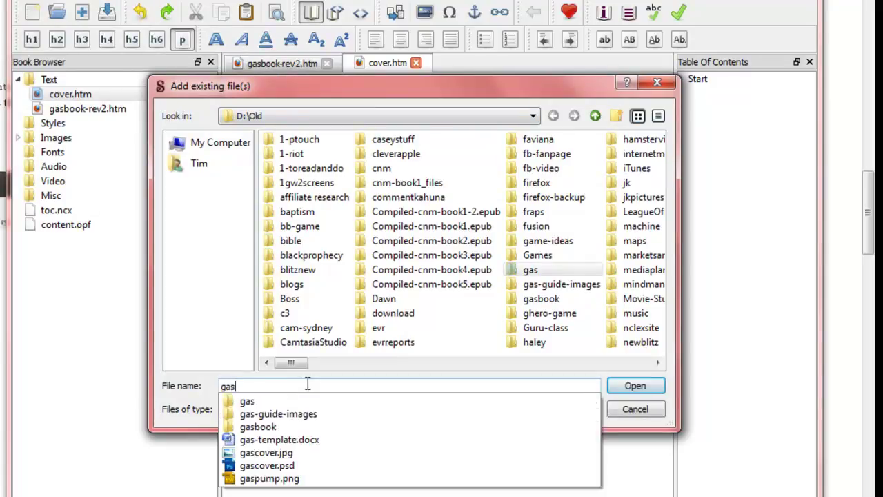
{"action": "type", "text": "cov"}
{"action": "key", "text": "Down"}
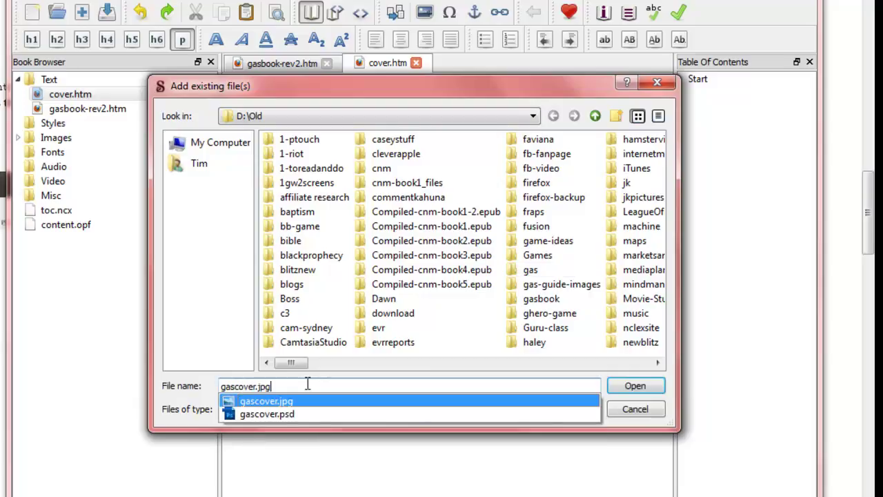
{"action": "key", "text": "Return"}
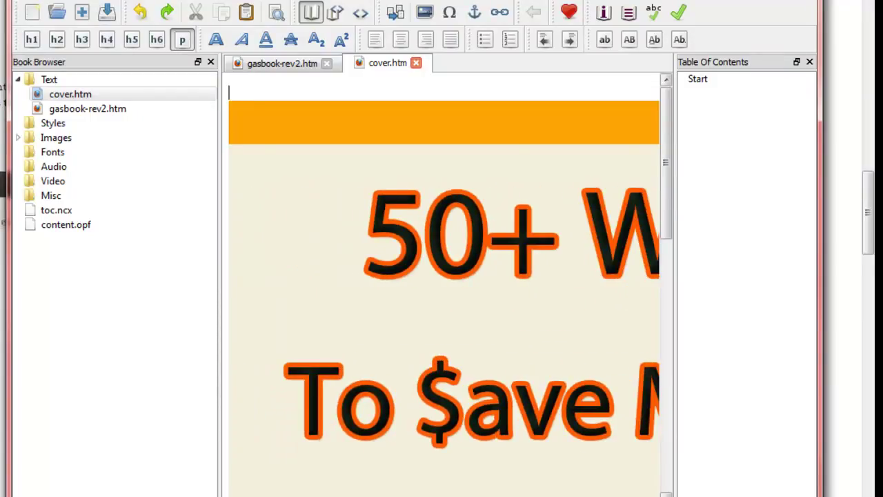
Step: Save the book as a new EPUB file named gasbook-rev3 in the gasbook folder
{"action": "mouse_move", "coordinate": [666, 178]}
{"action": "left_mouse_down"}
{"action": "mouse_move", "coordinate": [670, 223]}
{"action": "mouse_move", "coordinate": [673, 172]}
{"action": "left_mouse_up"}
{"action": "left_click", "coordinate": [31, 2]}
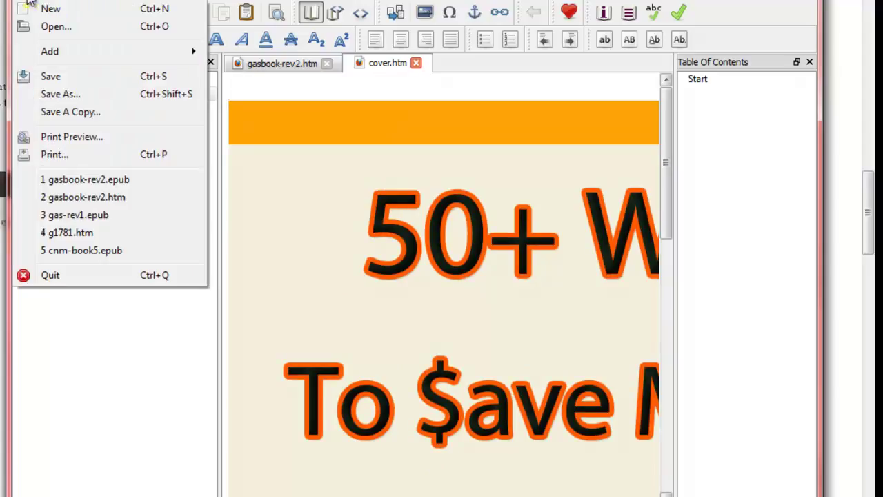
{"action": "left_click", "coordinate": [61, 94]}
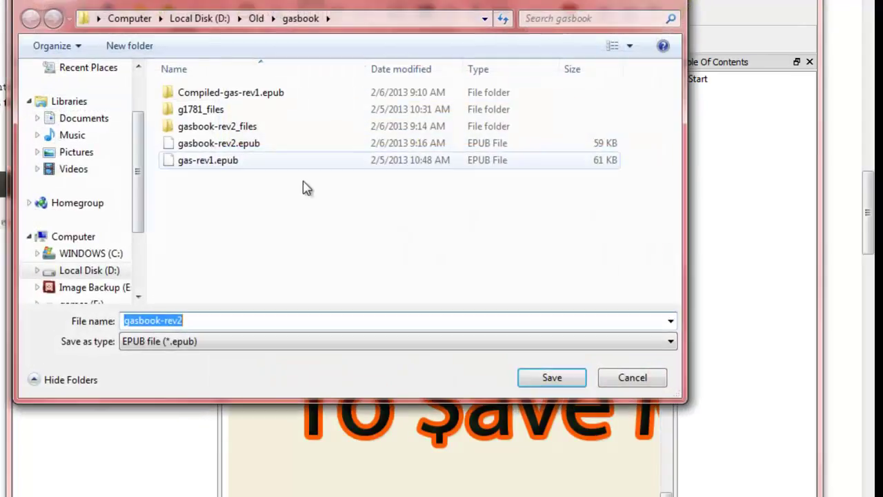
{"action": "left_click", "coordinate": [199, 322]}
{"action": "key", "text": "BackSpace"}
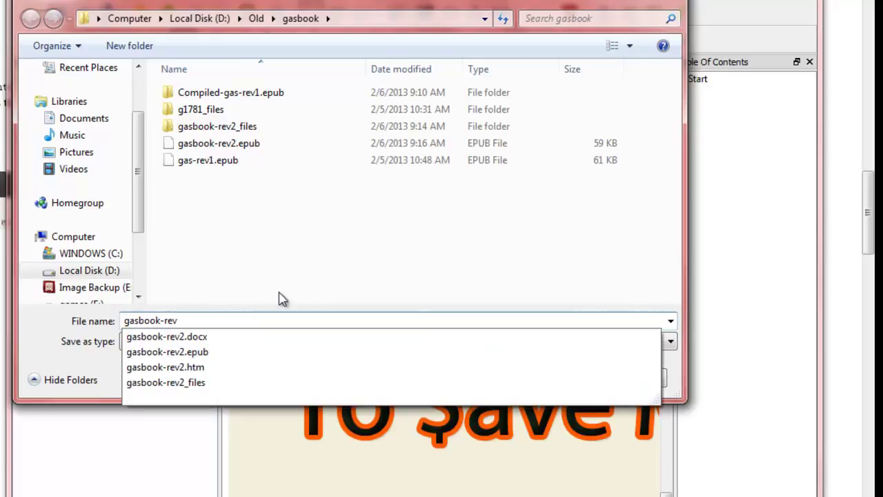
{"action": "type", "text": "3"}
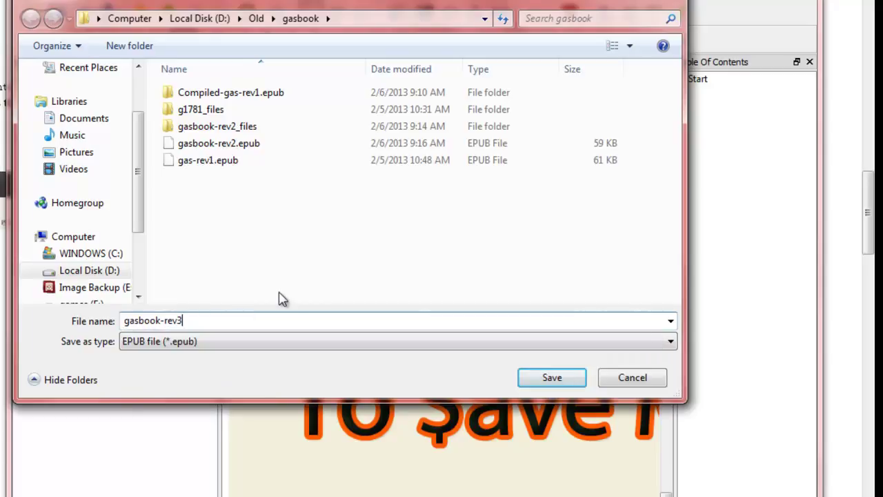
{"action": "left_click", "coordinate": [550, 378]}
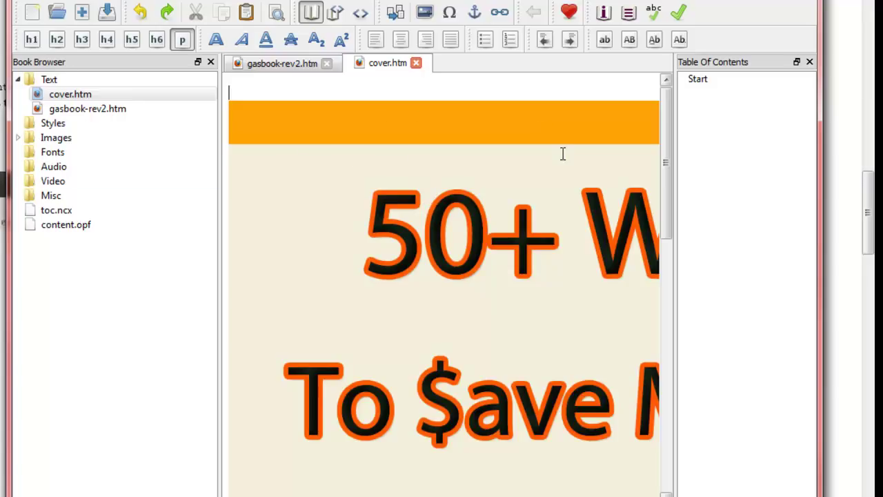
Step: Assign the Cover semantics to cover.htm
{"action": "left_click", "coordinate": [868, 207]}
{"action": "left_click_drag", "start_coordinate": [870, 209], "coordinate": [867, 469]}
{"action": "key", "text": "alt+Tab"}
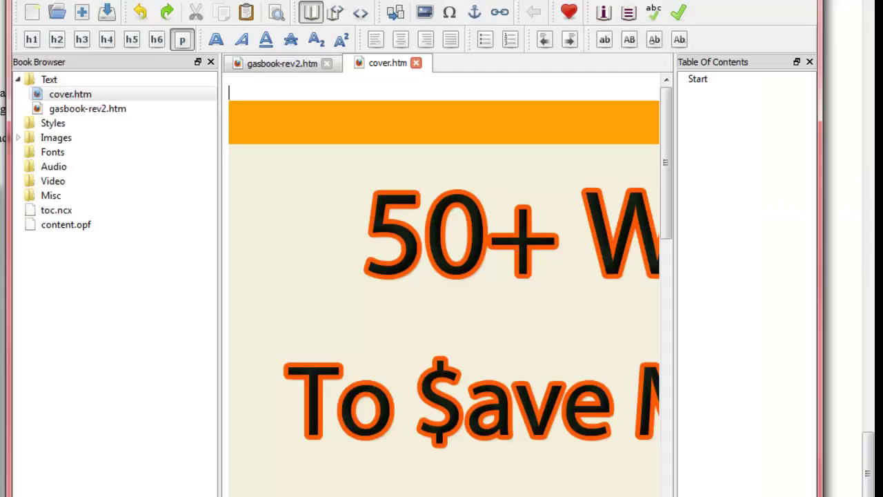
{"action": "right_click", "coordinate": [84, 94]}
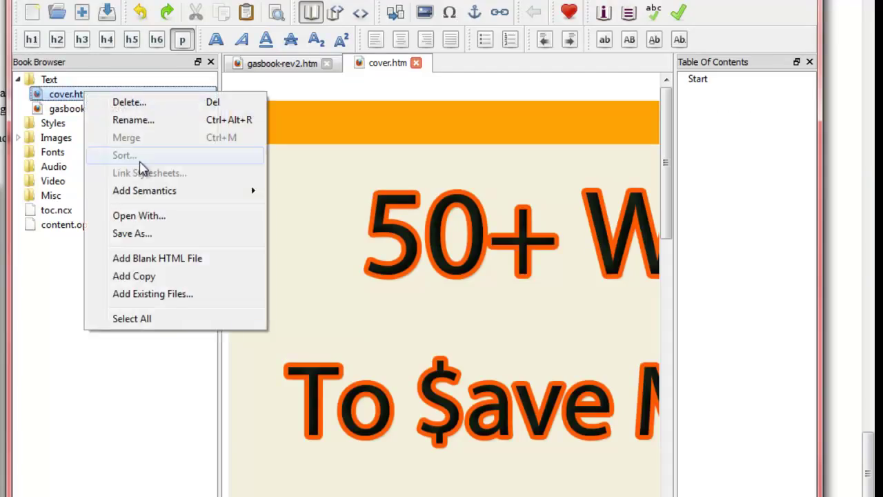
{"action": "mouse_move", "coordinate": [165, 194]}
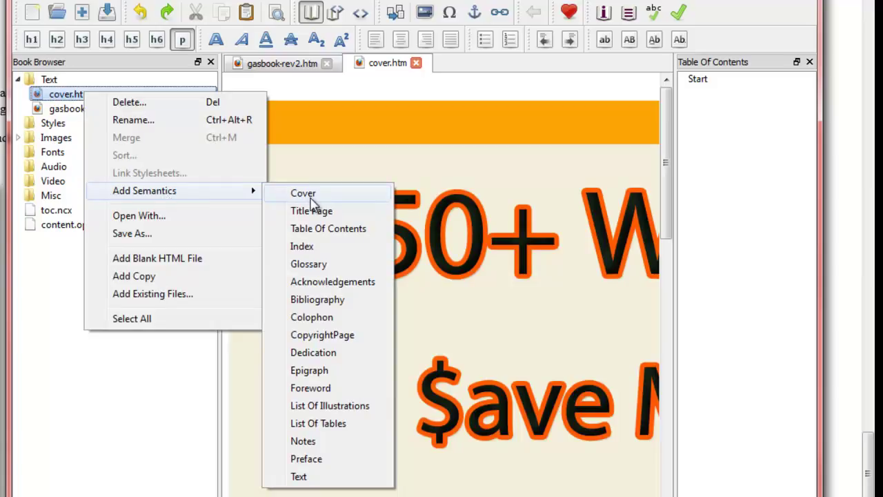
{"action": "left_click", "coordinate": [311, 199]}
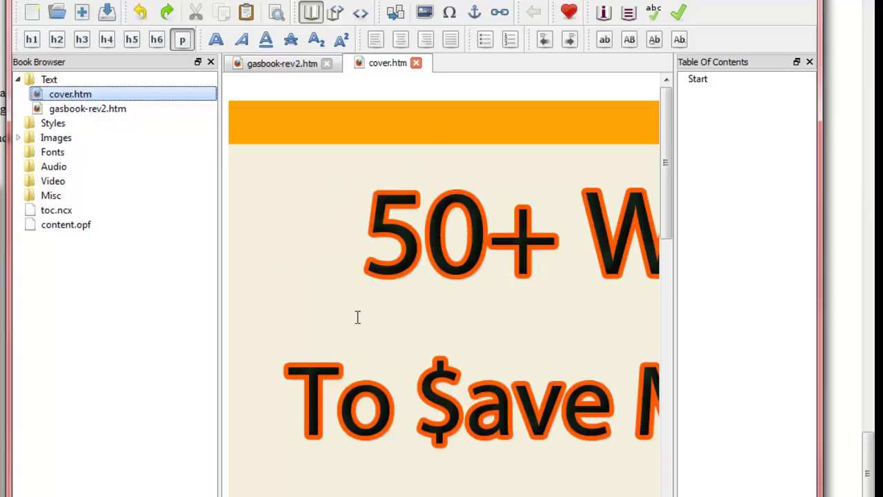
Step: Open gasbook-rev2.htm and format the title "The Basics" as a level 1 heading
{"action": "left_click", "coordinate": [870, 462]}
{"action": "left_click_drag", "start_coordinate": [869, 463], "coordinate": [870, 496]}
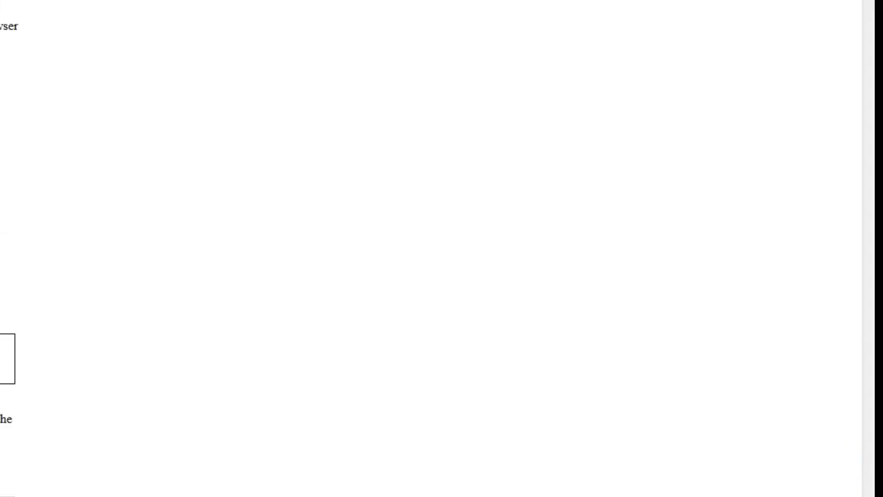
{"action": "key", "text": "alt+Tab"}
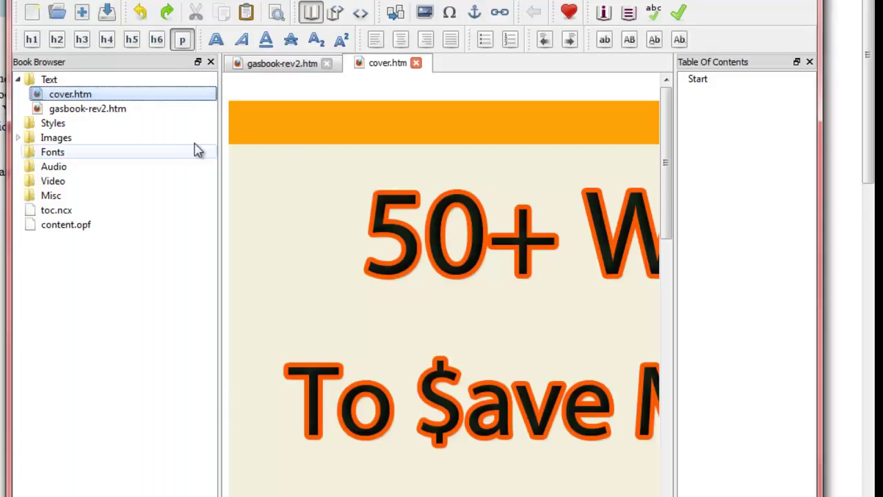
{"action": "left_click", "coordinate": [101, 111]}
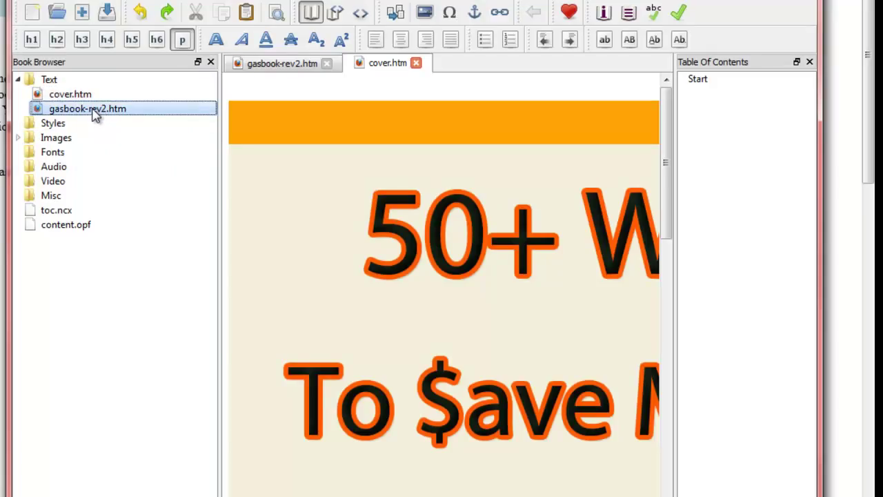
{"action": "double_click", "coordinate": [100, 112]}
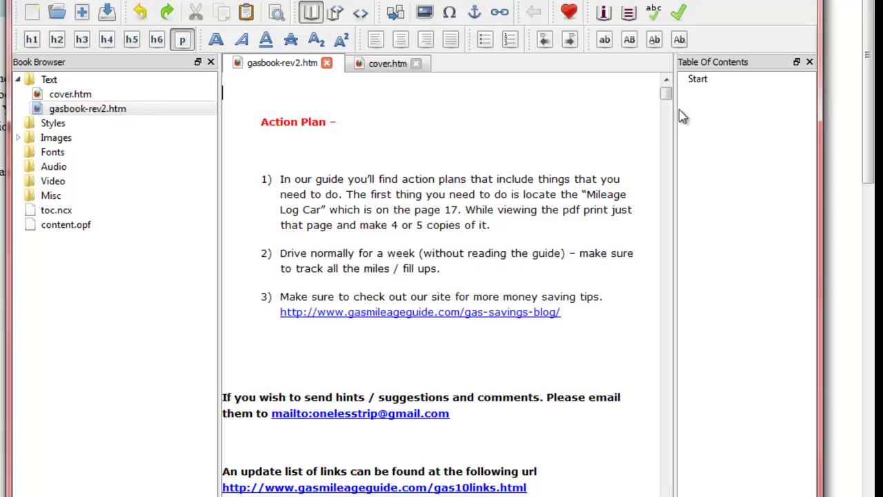
{"action": "left_click_drag", "start_coordinate": [666, 95], "coordinate": [675, 127]}
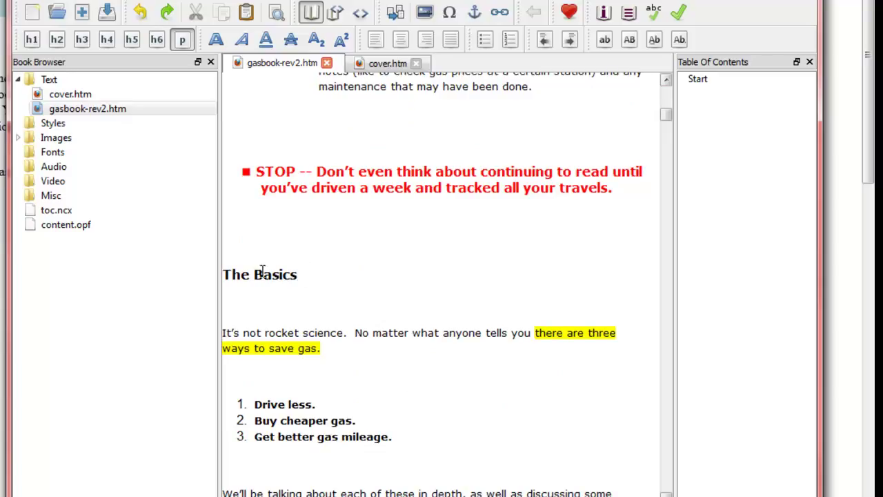
{"action": "left_click_drag", "start_coordinate": [227, 274], "coordinate": [303, 275]}
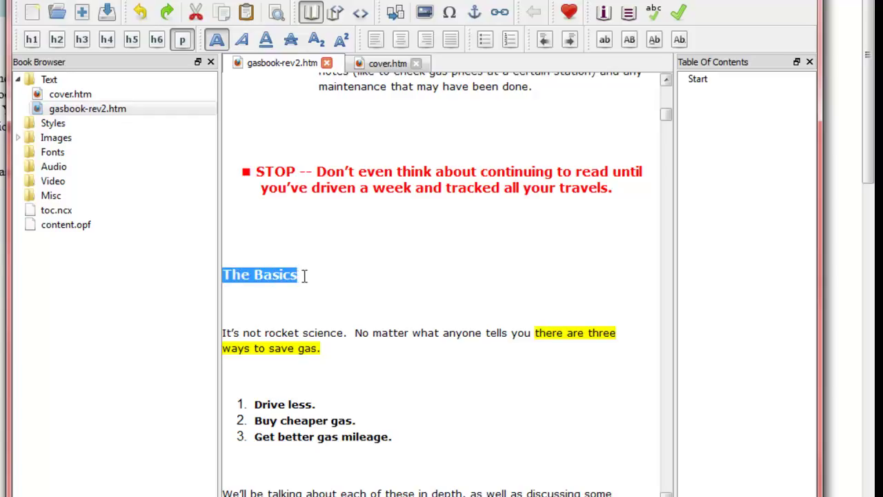
{"action": "left_click", "coordinate": [32, 40]}
Step: Format the title "Section 1 - Driving Less" as a level 1 heading
{"action": "left_click_drag", "start_coordinate": [666, 119], "coordinate": [661, 160]}
{"action": "scroll", "coordinate": [662, 162], "scroll_direction": "down", "scroll_amount": 5}
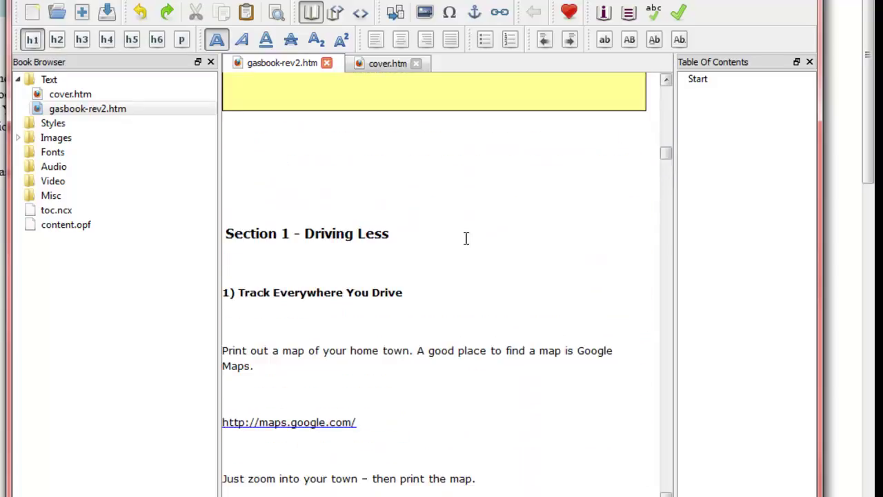
{"action": "left_click_drag", "start_coordinate": [410, 239], "coordinate": [225, 236]}
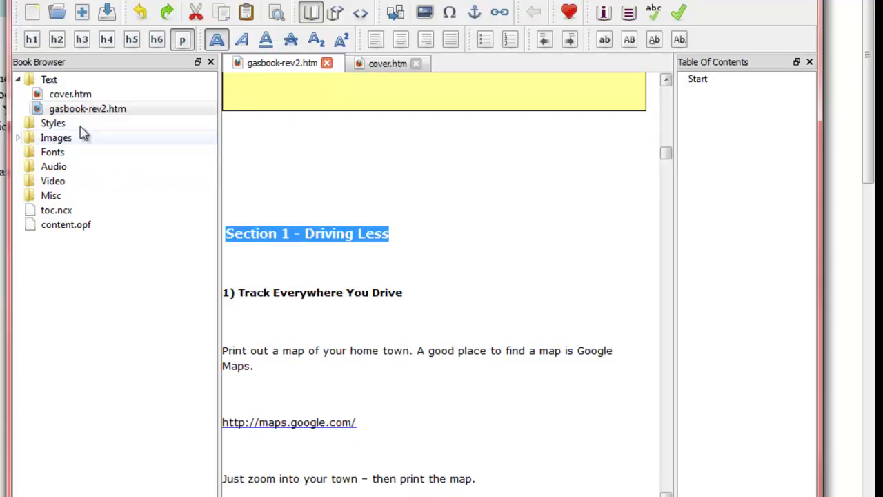
{"action": "left_click", "coordinate": [31, 40]}
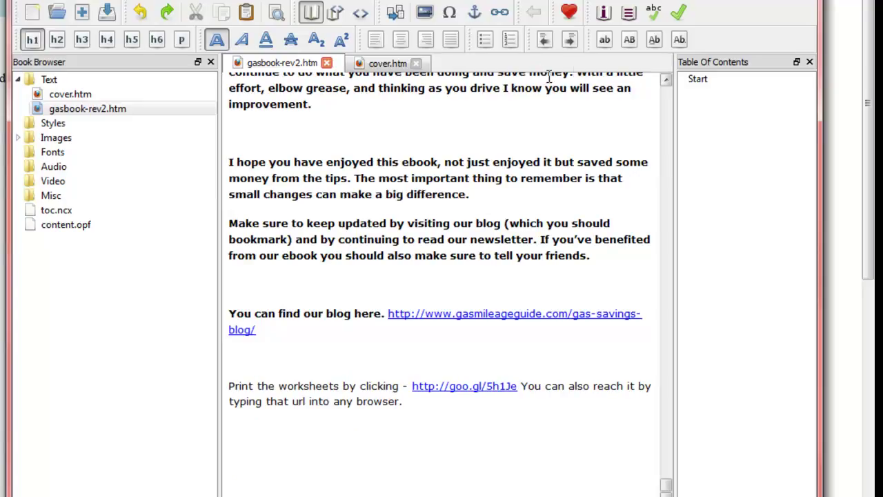
Step: Generate the table of contents with The Basics and all four section headings included, and save the book
{"action": "left_click", "coordinate": [630, 15]}
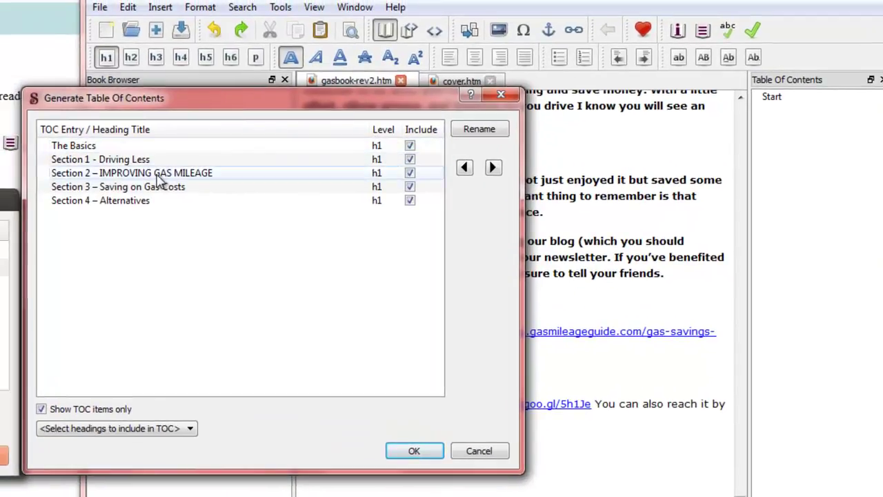
{"action": "left_click", "coordinate": [410, 147]}
{"action": "left_click", "coordinate": [410, 147]}
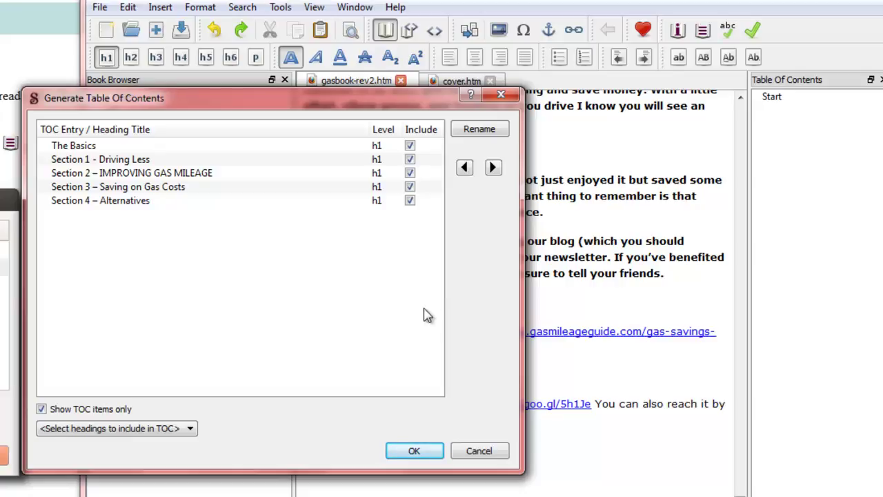
{"action": "left_click", "coordinate": [414, 451]}
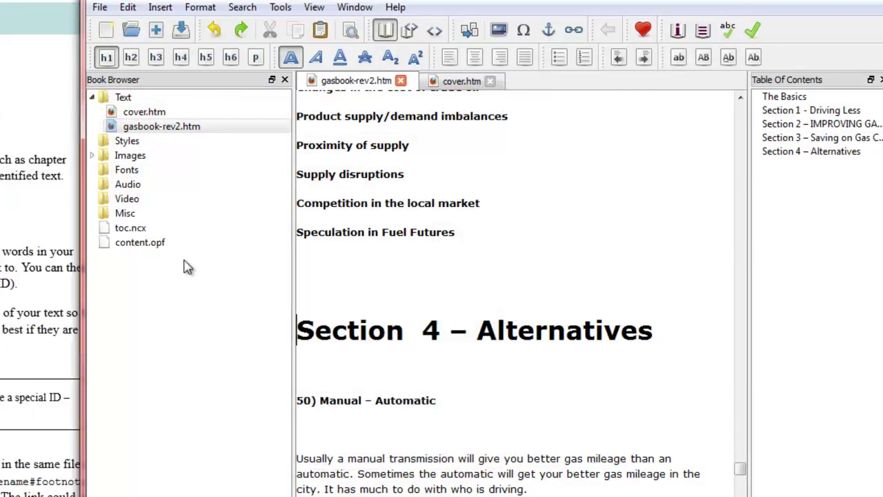
{"action": "left_click", "coordinate": [177, 31]}
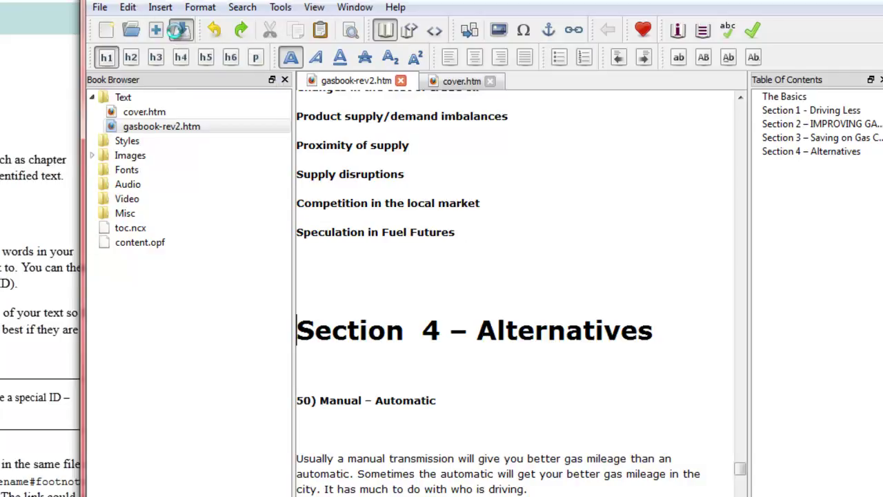
Step: Switch to Kindle Previewer and page forward from the cover of the compiled gas savings book
{"action": "key", "text": "alt+Tab"}
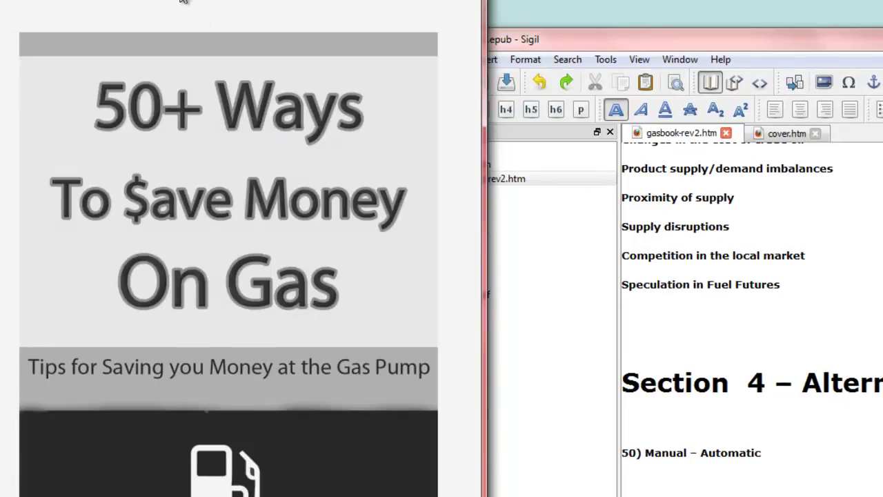
{"action": "key", "text": "Page_Down"}
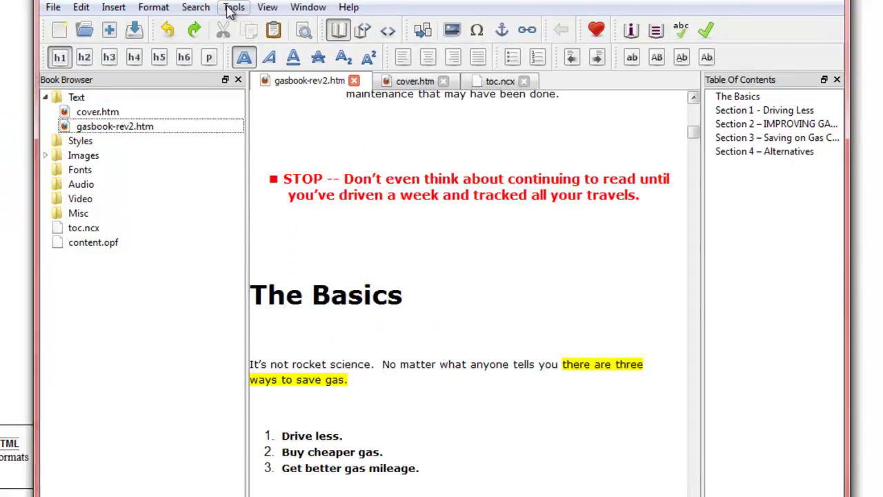
Step: Back in Sigil, create an HTML table of contents page for the book
{"action": "left_click", "coordinate": [233, 9]}
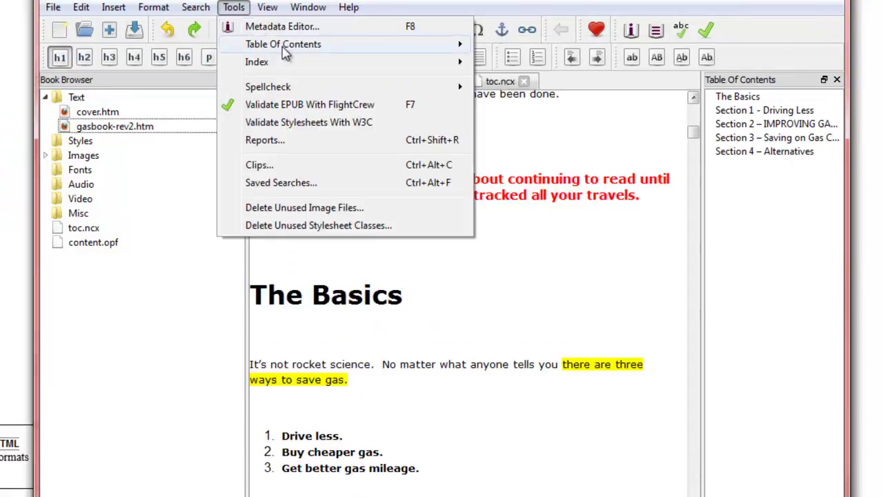
{"action": "mouse_move", "coordinate": [300, 69]}
{"action": "mouse_move", "coordinate": [271, 46]}
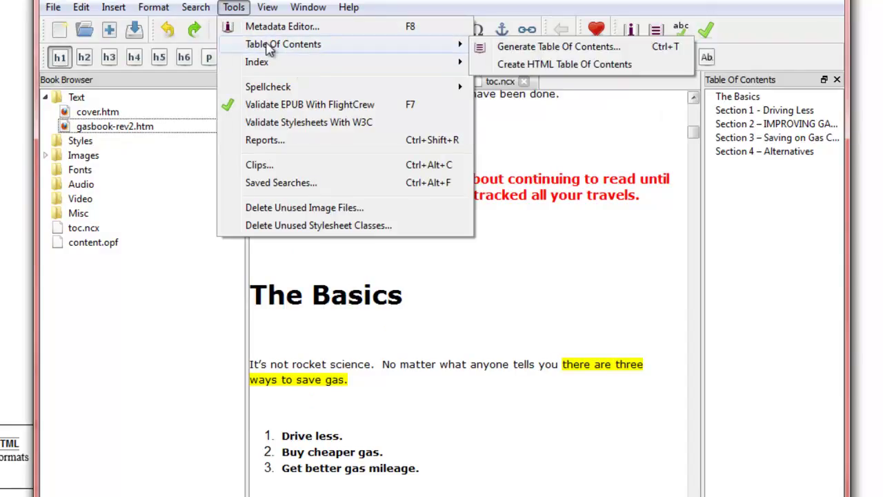
{"action": "left_click", "coordinate": [545, 65]}
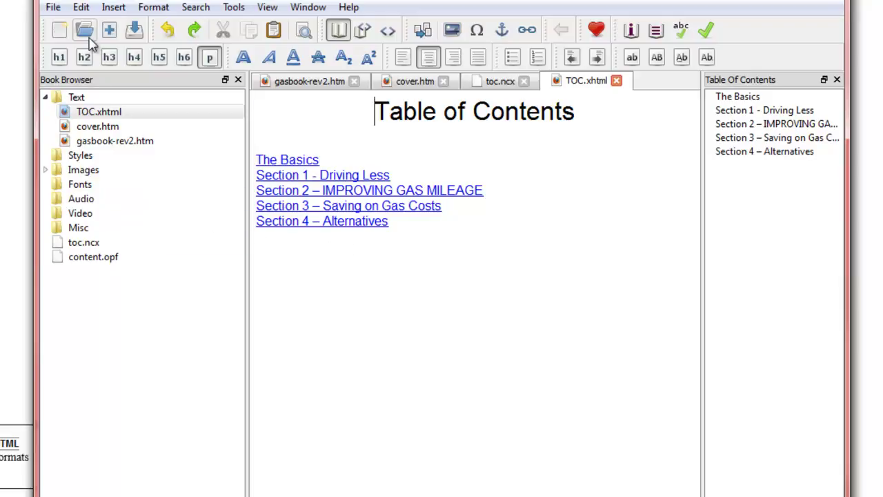
Step: Save the book as a new EPUB file named gasbook-rev4 in the gasbook folder
{"action": "left_click", "coordinate": [54, 8]}
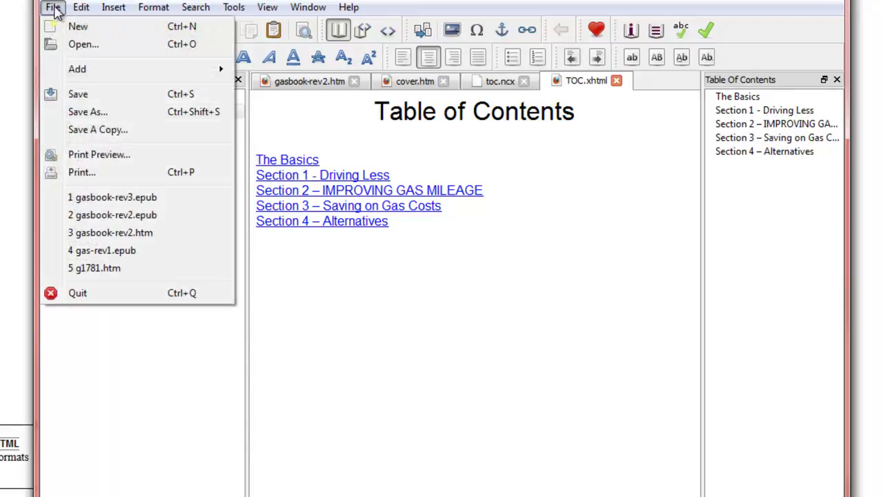
{"action": "left_click", "coordinate": [84, 116]}
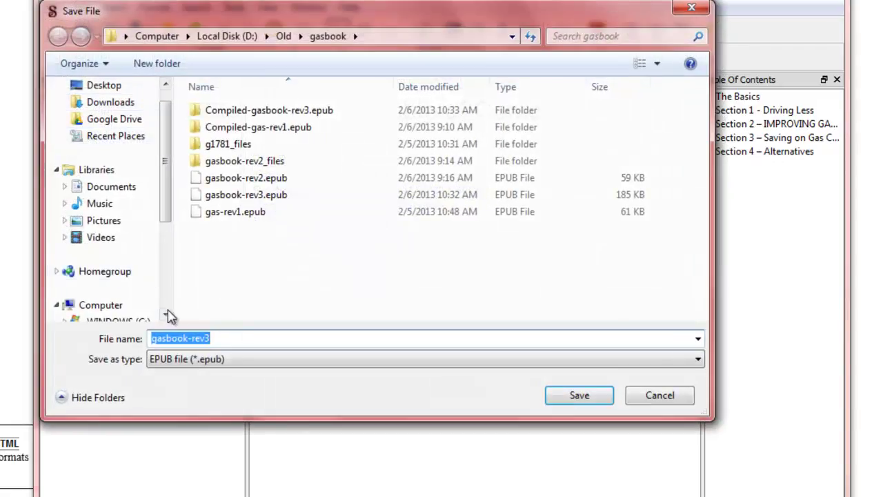
{"action": "left_click", "coordinate": [222, 338]}
{"action": "key", "text": "BackSpace"}
{"action": "type", "text": "4"}
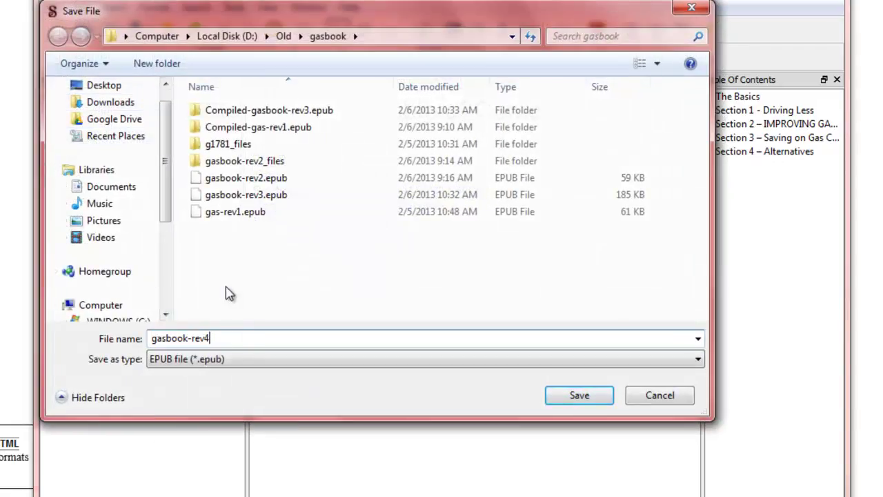
{"action": "left_click", "coordinate": [594, 397]}
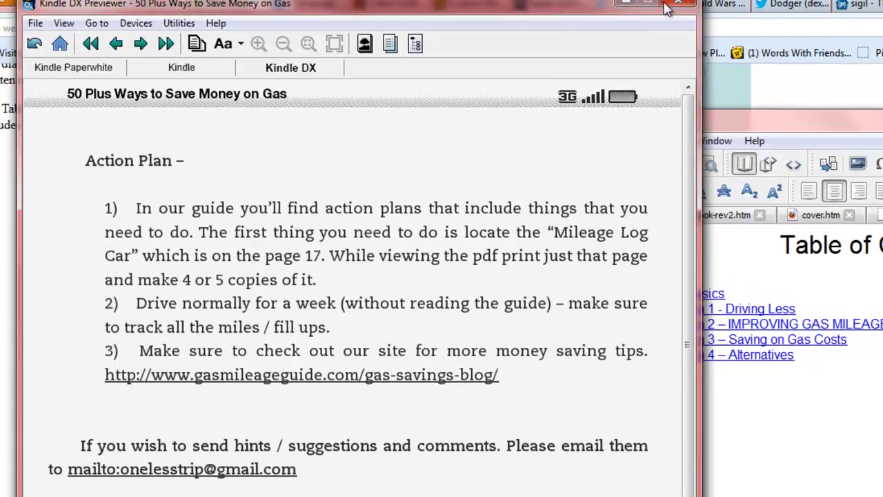
Step: Close the old book preview and start Kindle Previewer again
{"action": "left_click", "coordinate": [667, 8]}
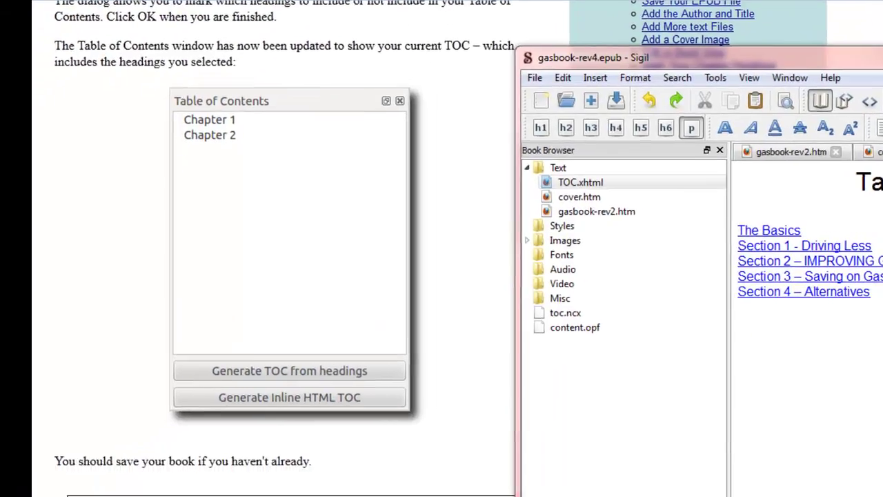
{"action": "key", "text": "super"}
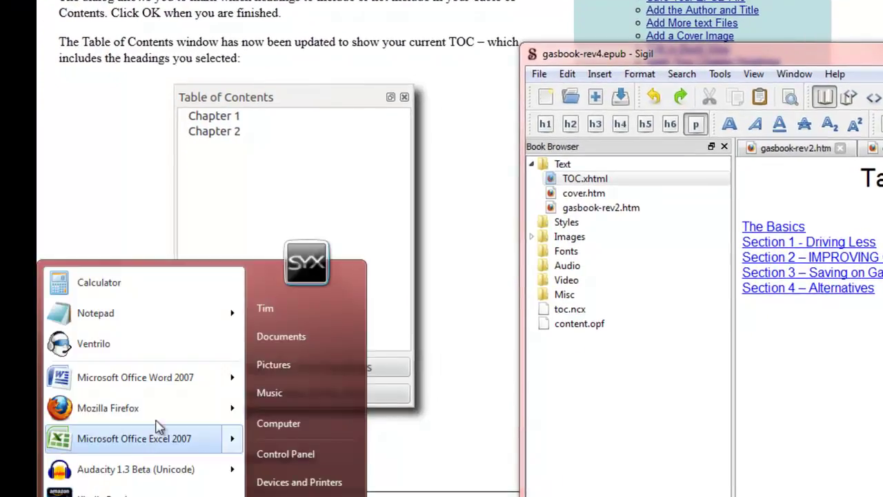
{"action": "left_click", "coordinate": [150, 492]}
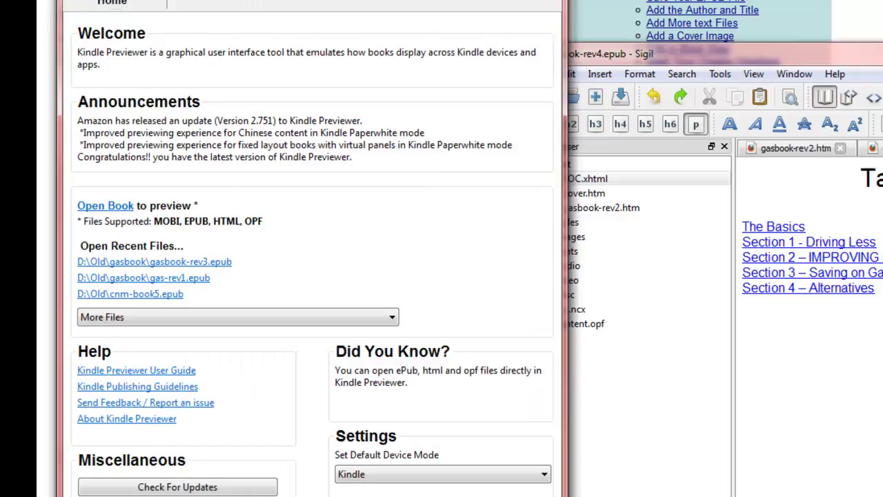
Step: Open gasbook-rev4.epub from the gasbook folder for preview and dismiss the compilation report
{"action": "key", "text": "alt+f"}
{"action": "key", "text": "ctrl+o"}
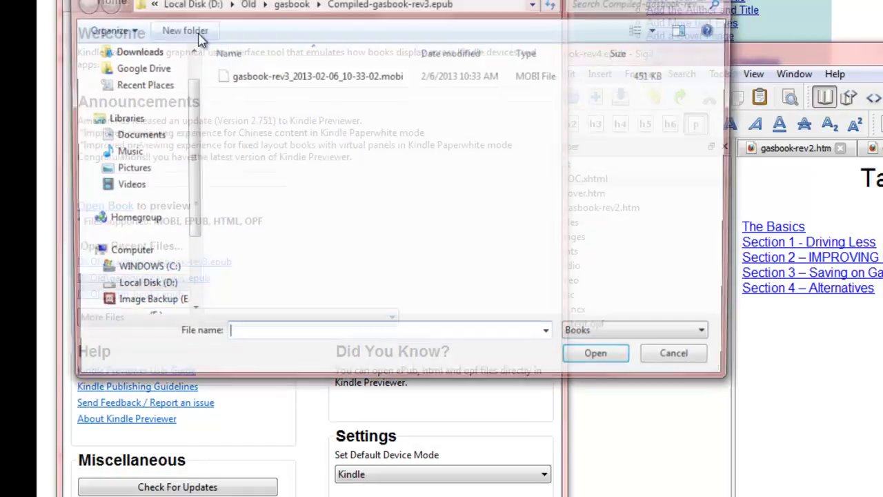
{"action": "left_click", "coordinate": [289, 4]}
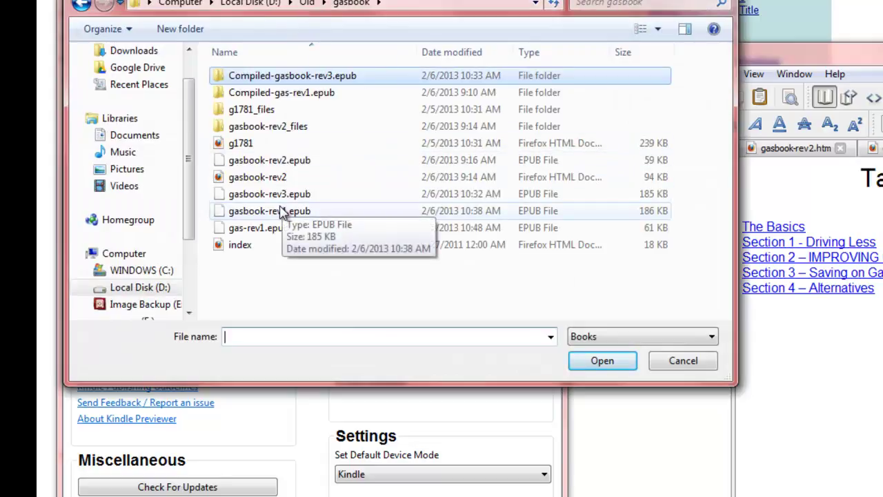
{"action": "double_click", "coordinate": [285, 210]}
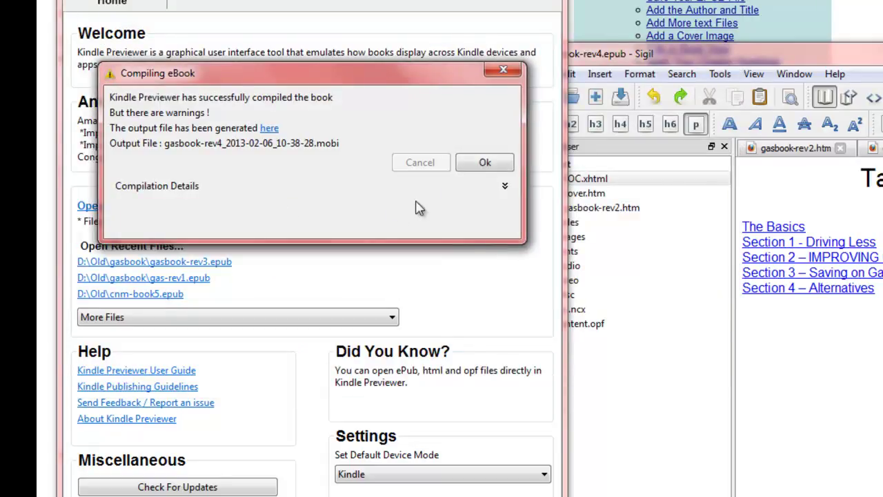
{"action": "left_click", "coordinate": [485, 163]}
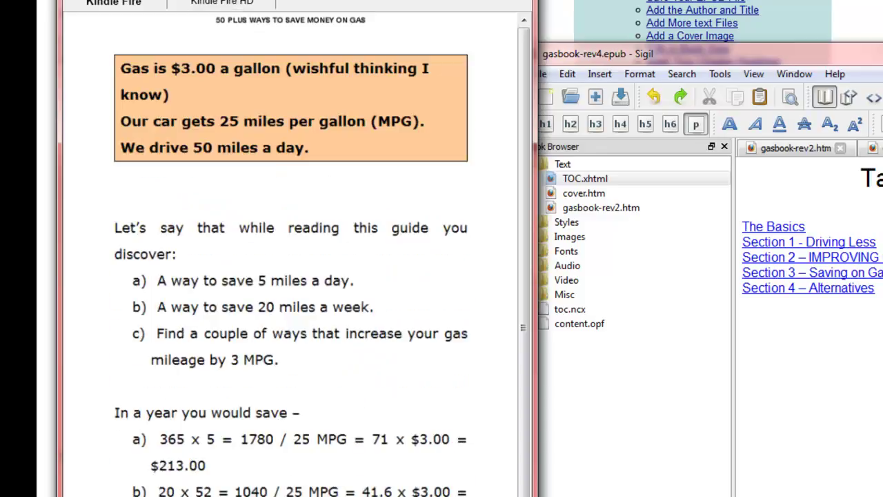
Step: Page forward through the gasbook-rev4 preview in Kindle Fire mode to examine the layout
{"action": "key", "text": "Right"}
{"action": "key", "text": "Right"}
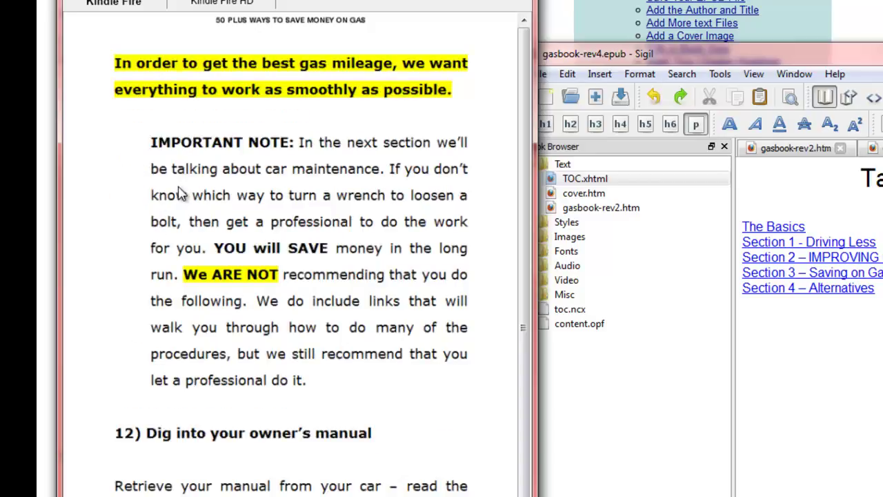